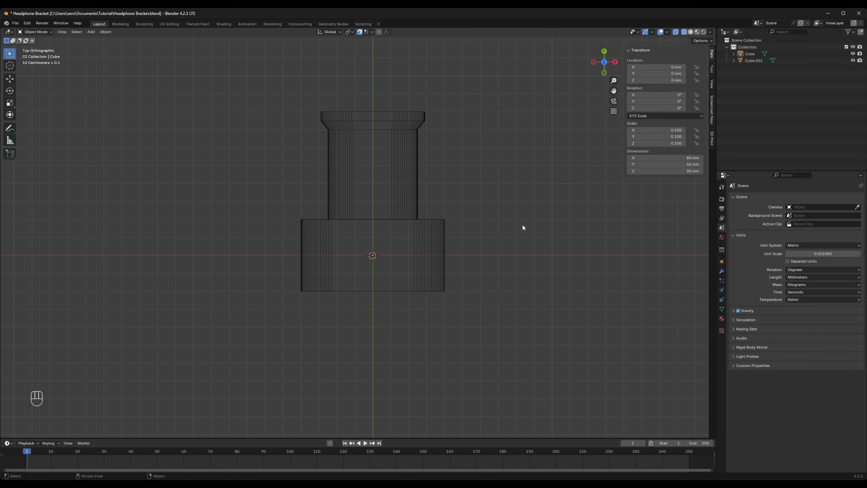
- Add a cylinder mesh at the 3D cursor and scale it uniformly down to about 11.7 mm
key(shift+a)
mouse_move(522, 224)
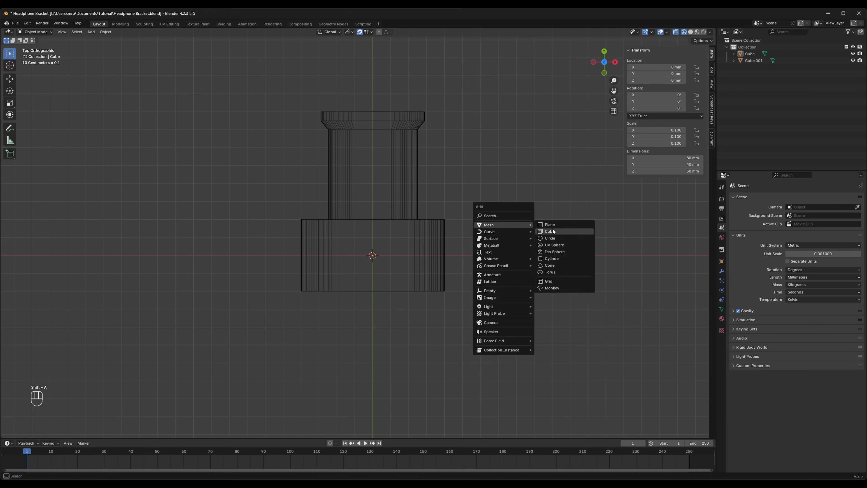
click(562, 258)
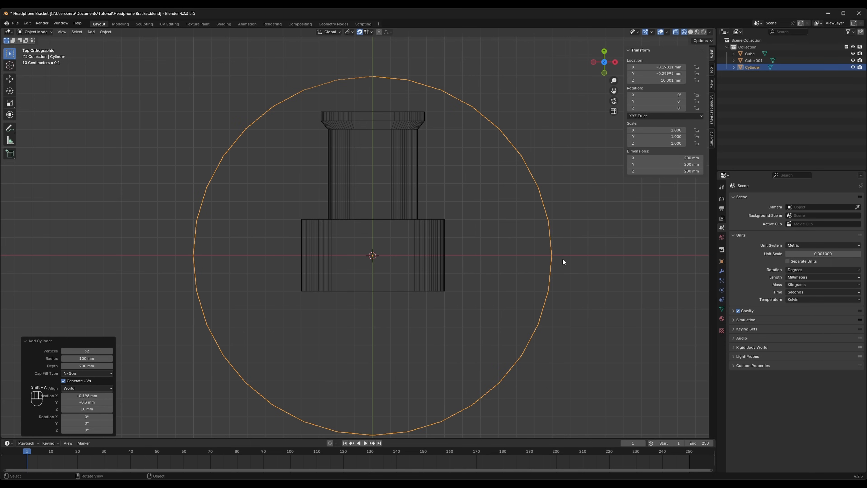
key(s)
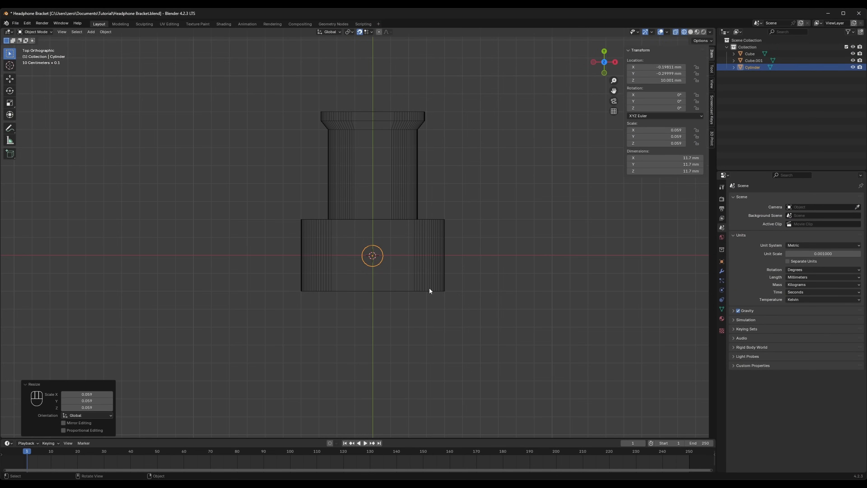
- Move the cylinder along the X axis to an X location of 25 mm on the base block
scroll(407, 280, up, 5)
shift+middle_drag(466, 302, 411, 249)
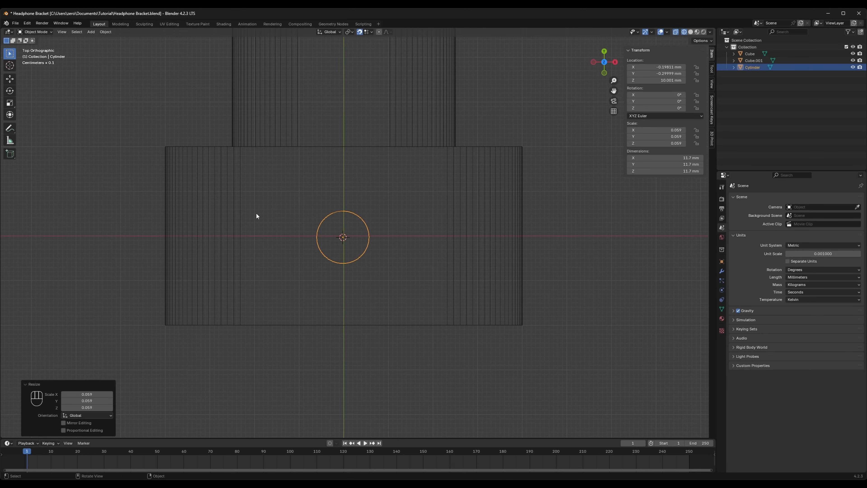
click(10, 79)
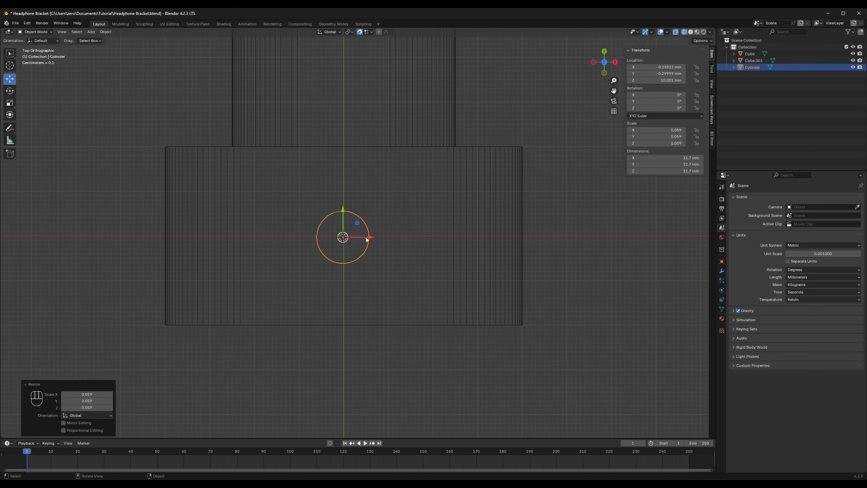
drag(363, 239, 457, 239)
- Scale the cylinder uniformly down to about 6 mm in diameter for a screw hole
scroll(503, 263, up, 2)
scroll(505, 267, up, 2)
shift+middle_drag(542, 271, 472, 275)
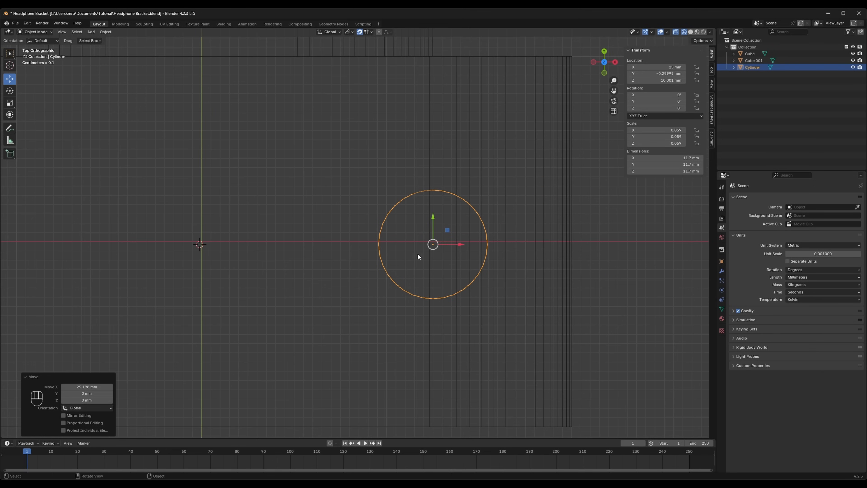
key(s)
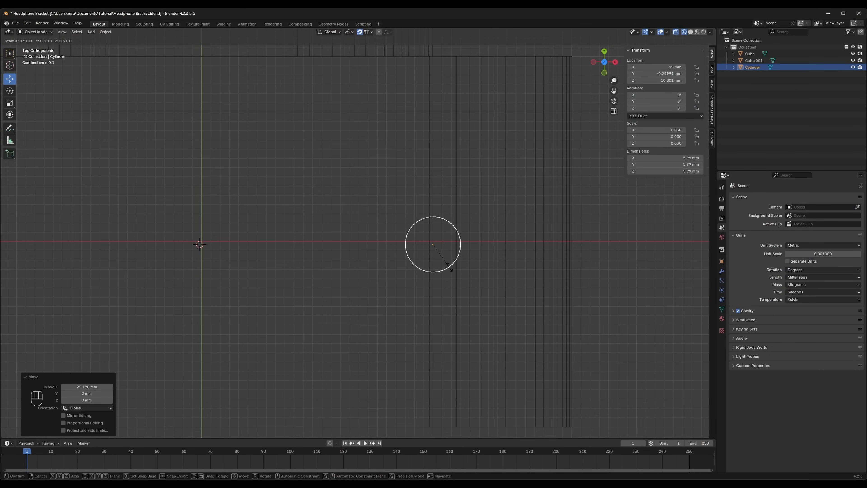
click(449, 267)
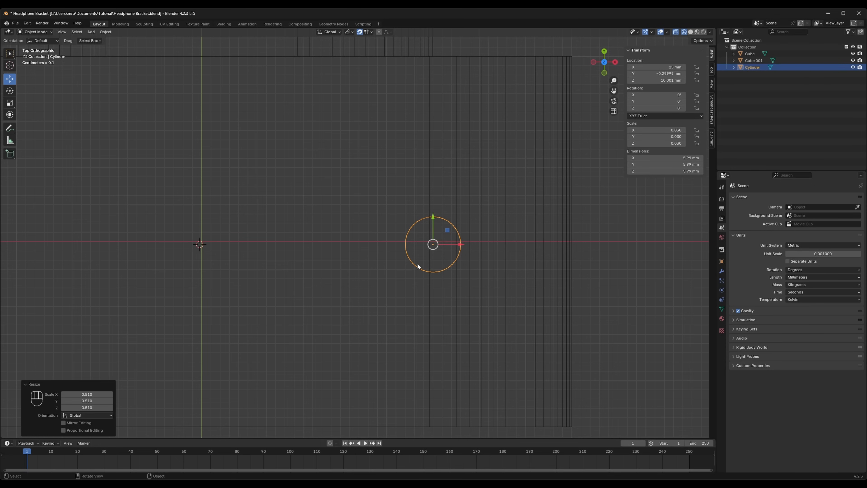
- Copy the cylinder to -50 mm along X on the base's opposite side and join both cylinders into one object
scroll(418, 266, down, 4)
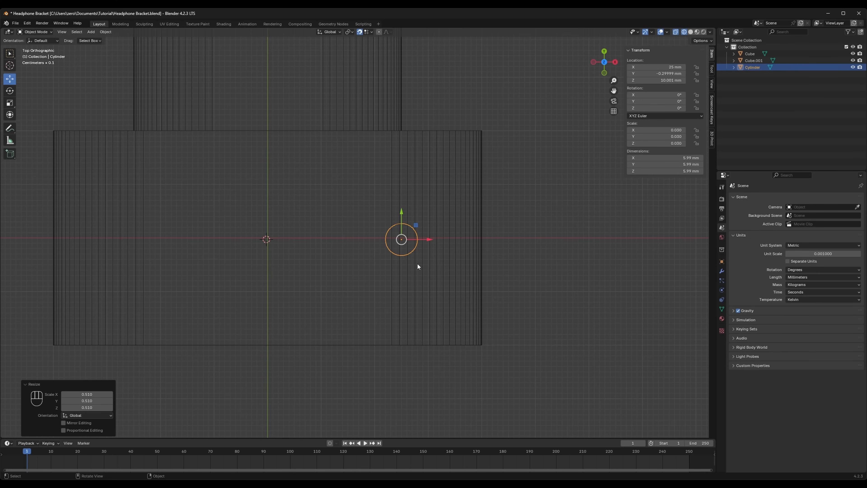
key(ctrl+c)
key(ctrl+v)
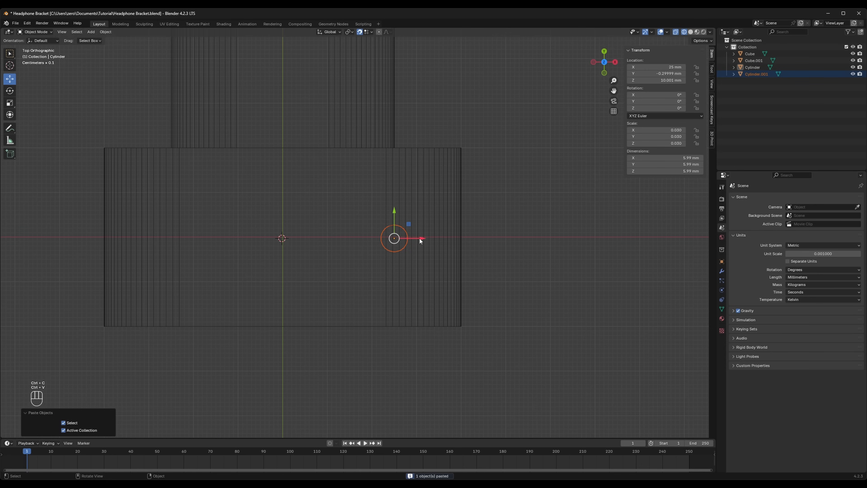
drag(420, 241, 172, 235)
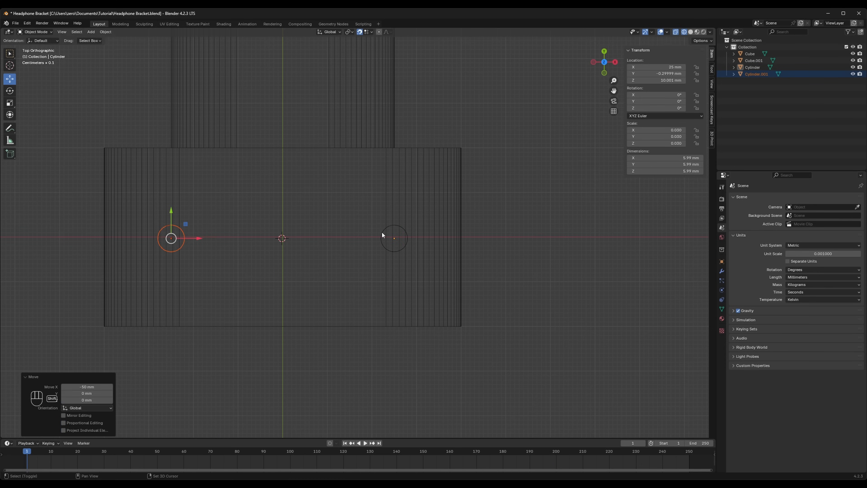
shift+click(381, 231)
key(ctrl+j)
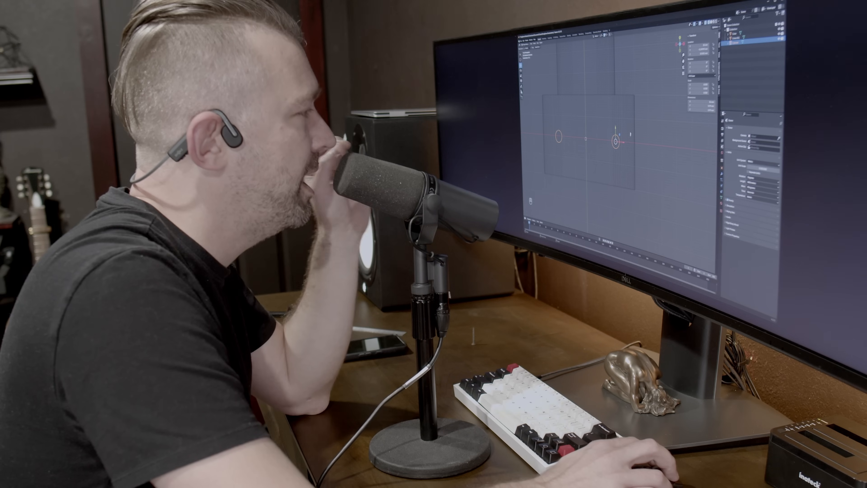
- In front view, extend the lower ends of both cylinders through the base to a 40 mm height, and select the base block
click(454, 276)
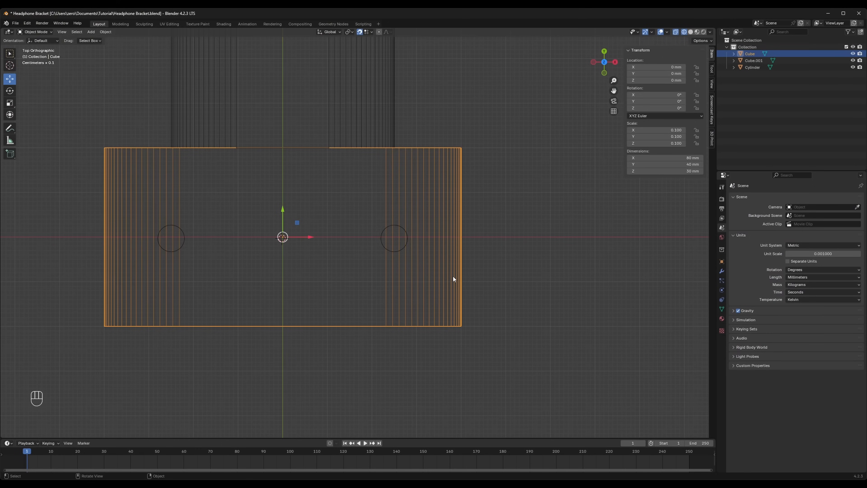
middle_drag(453, 276, 456, 171)
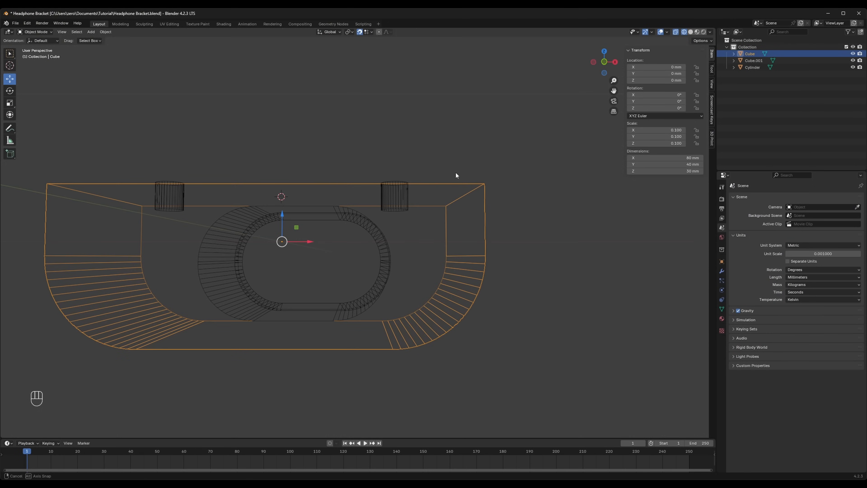
click(604, 62)
click(401, 189)
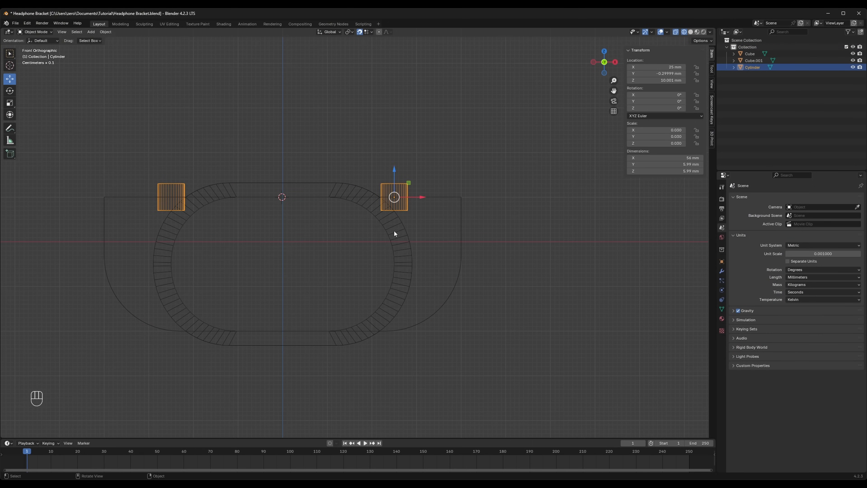
key(Tab)
drag(135, 201, 500, 253)
drag(282, 184, 282, 337)
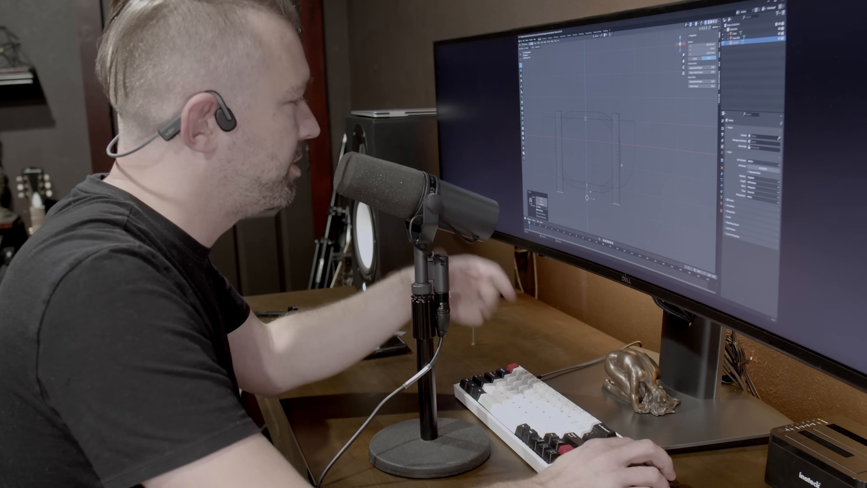
key(Tab)
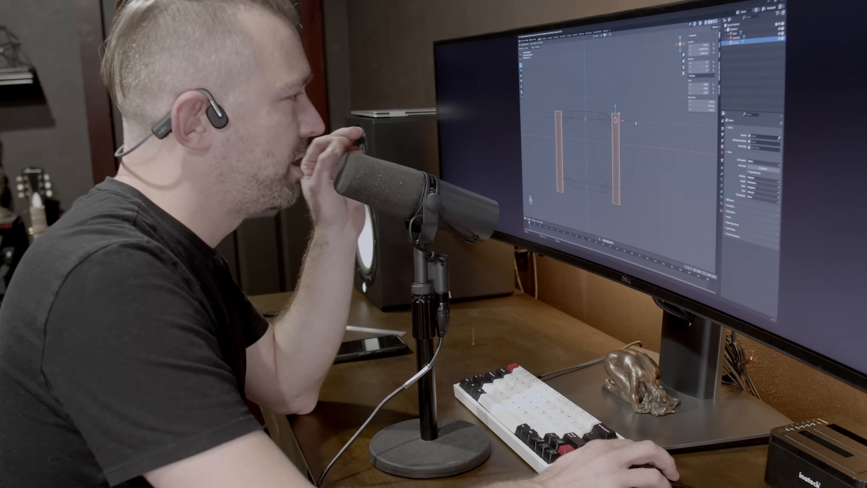
click(634, 122)
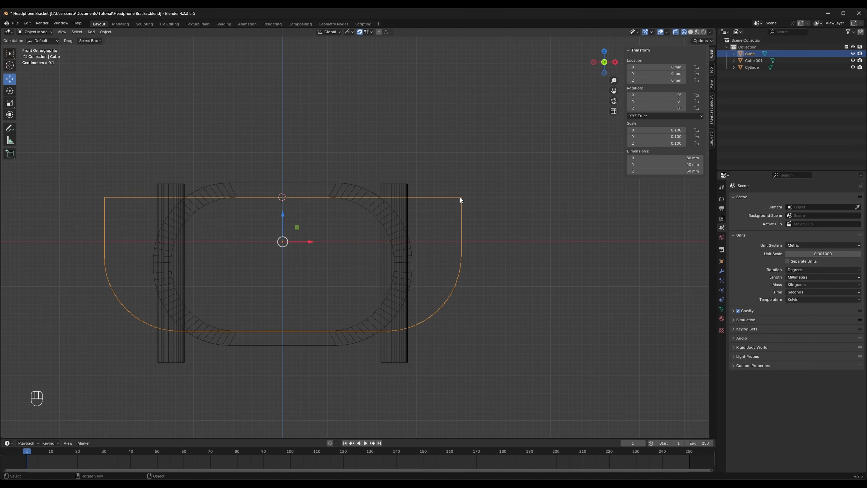
key(space)
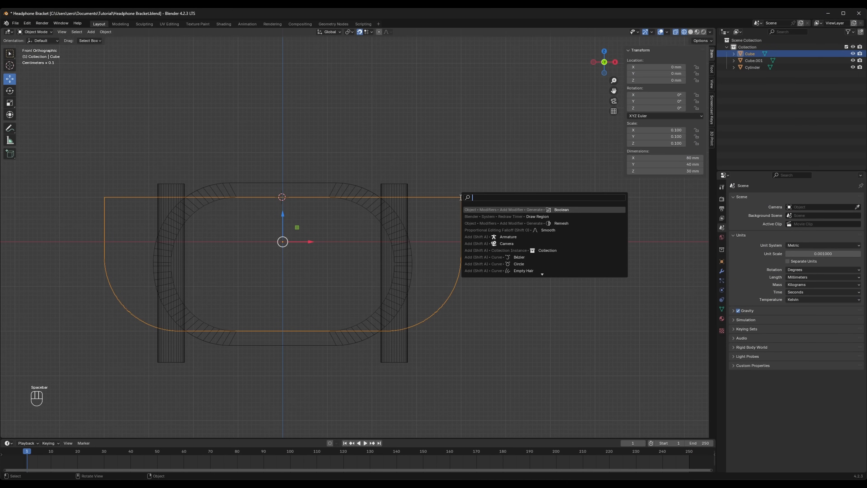
text(boo)
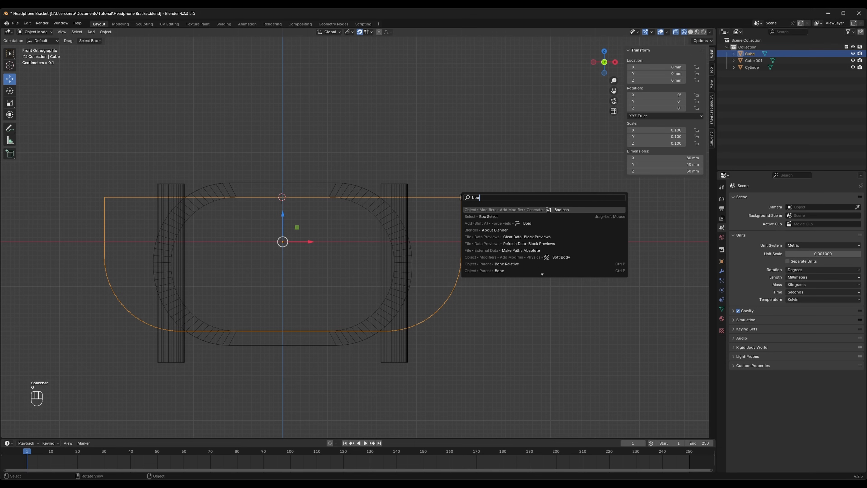
key(BackSpace)
key(BackSpace)
key(BackSpace)
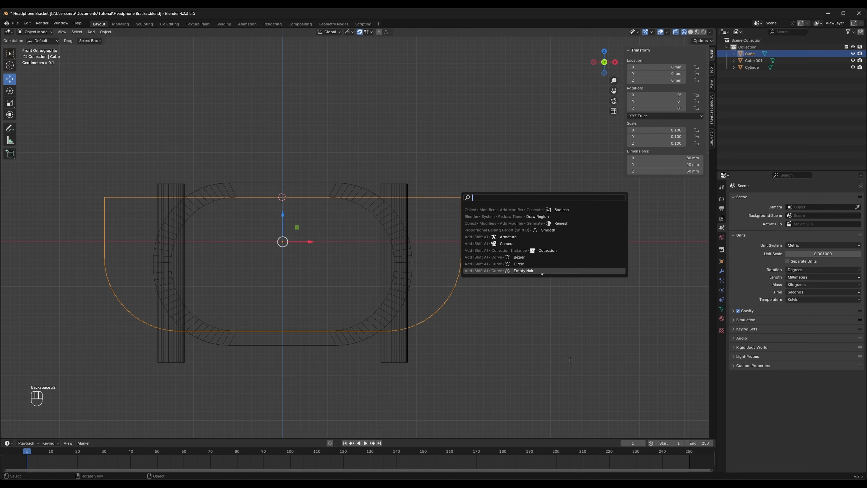
- Add a Boolean Difference modifier to the base block with the joined cylinders as its cutting object
click(721, 272)
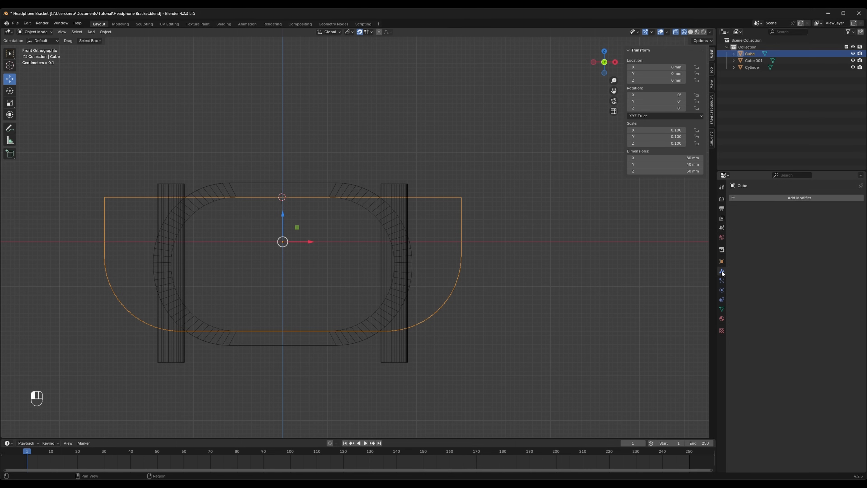
click(779, 197)
click(779, 196)
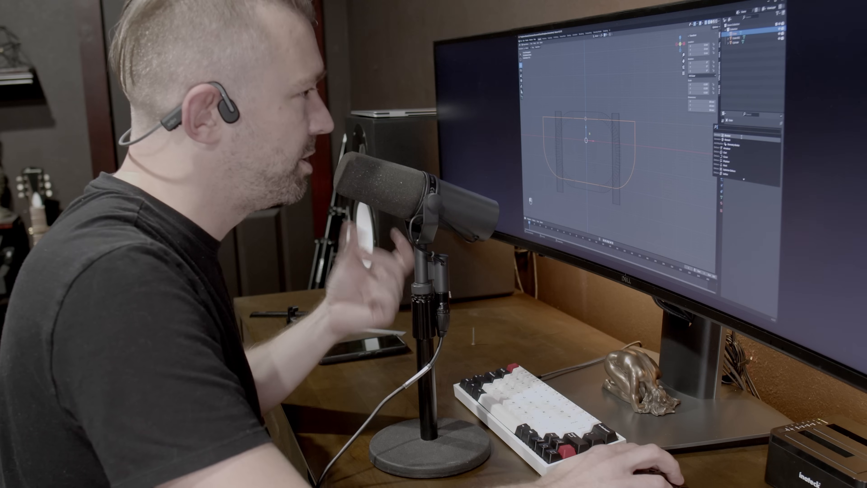
click(741, 137)
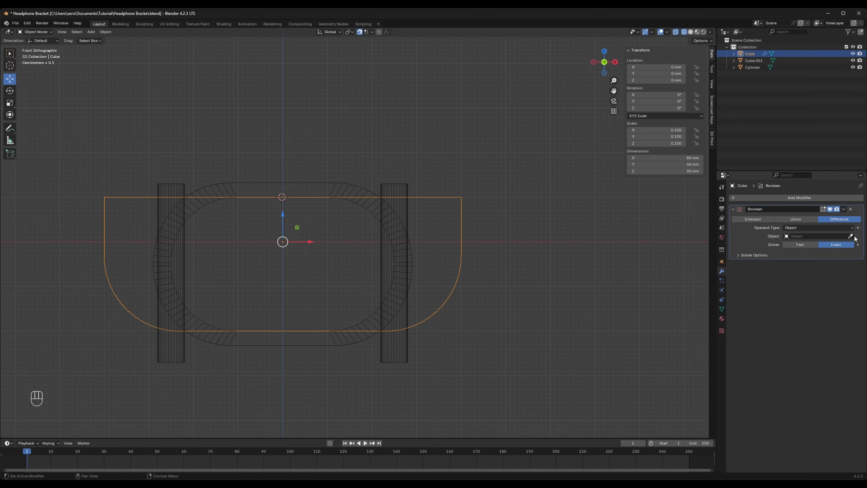
click(851, 236)
click(410, 184)
- Apply the base block's Boolean modifier to cut the two holes permanently into the mesh
middle_drag(410, 184, 492, 290)
middle_drag(398, 238, 457, 351)
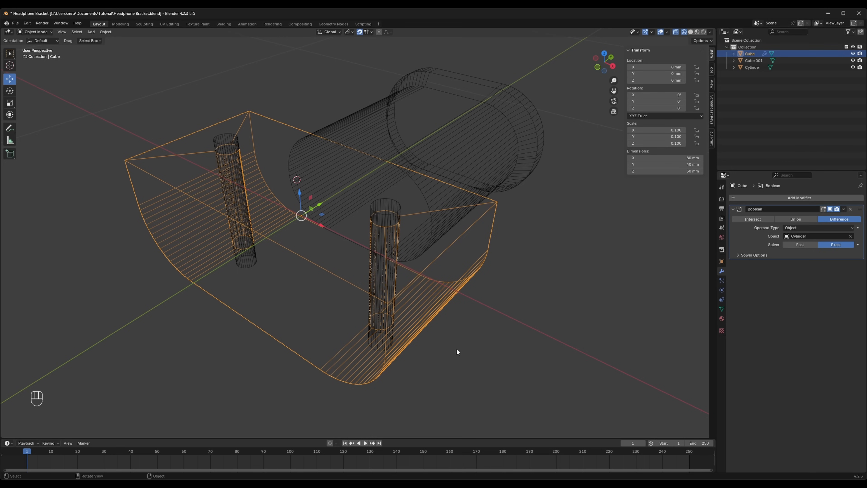
click(844, 210)
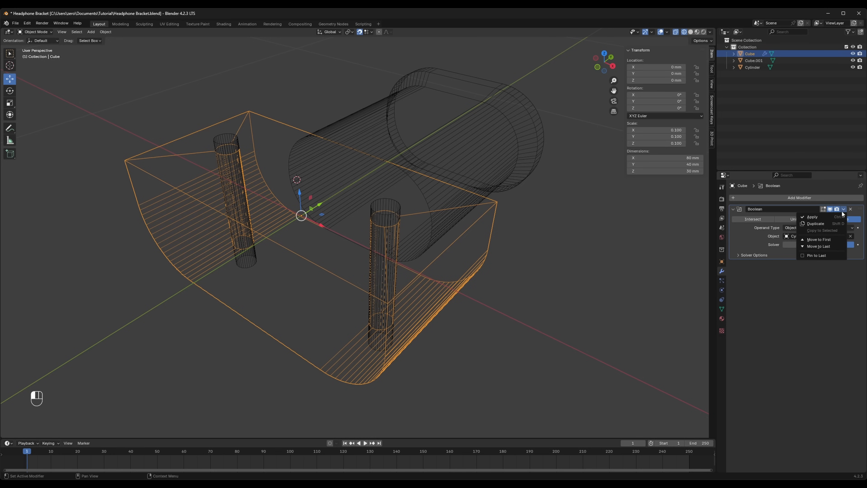
click(836, 217)
- Hide the cutting cylinders and examine the holes in the base from below in solid shading
click(399, 206)
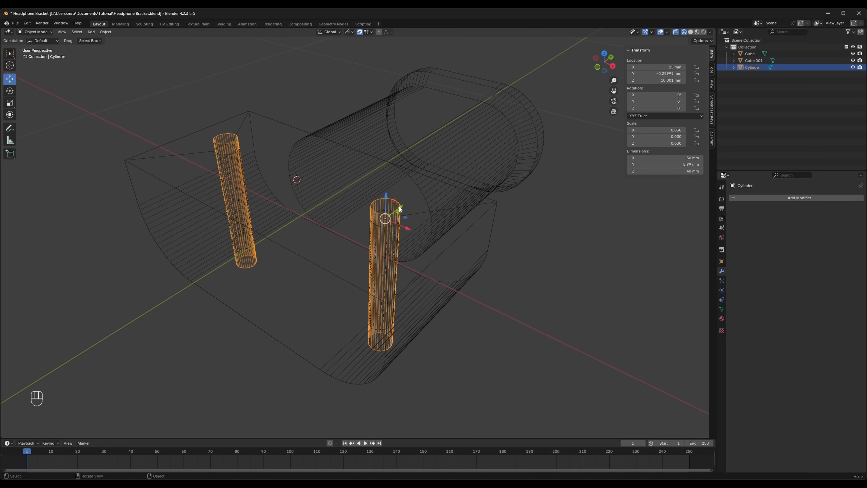
click(853, 67)
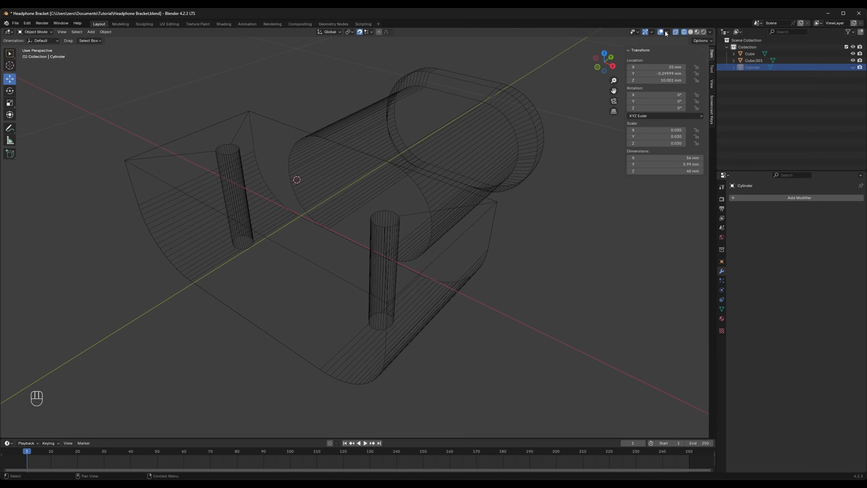
click(689, 31)
mouse_move(533, 321)
middle_down()
mouse_move(530, 332)
mouse_move(550, 228)
middle_up()
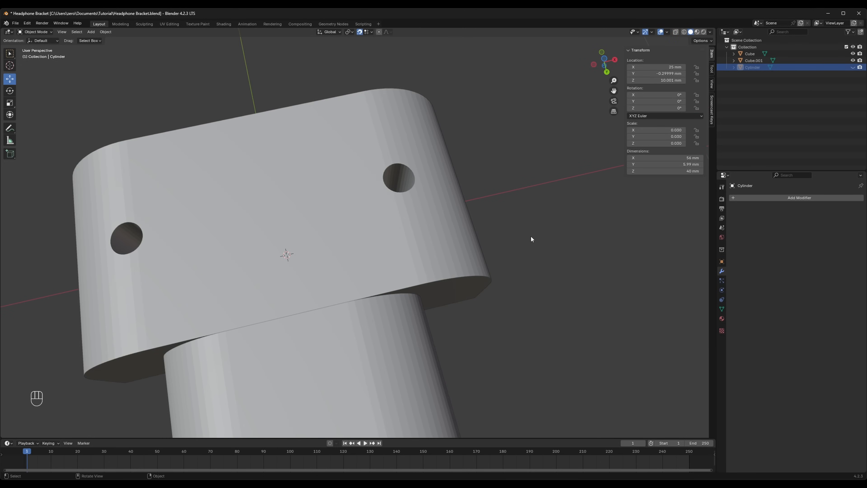
scroll(483, 293, down, 5)
mouse_move(463, 299)
middle_down()
mouse_move(383, 226)
mouse_move(387, 202)
mouse_move(396, 325)
middle_up()
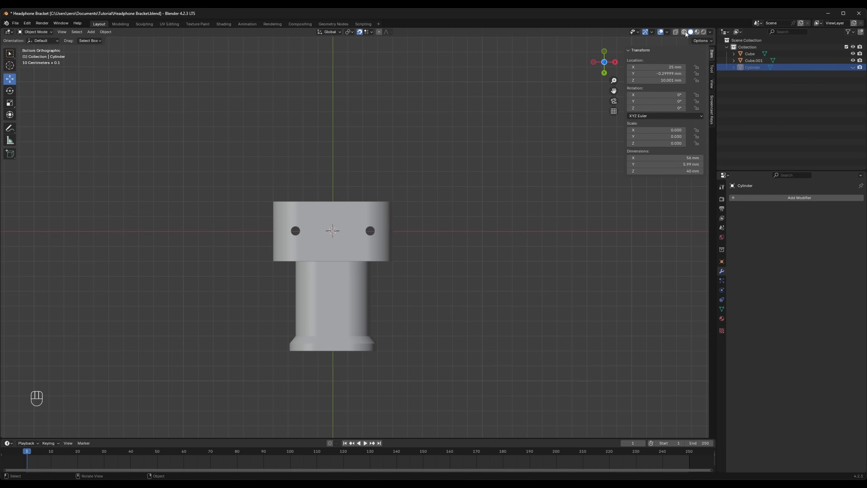
- Return to wireframe display in front view and unhide the cutting cylinders
click(684, 31)
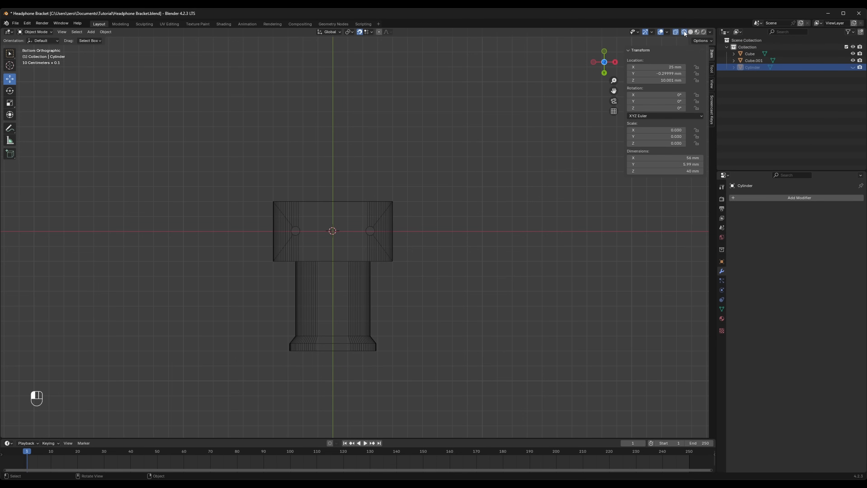
drag(605, 52, 606, 55)
click(605, 53)
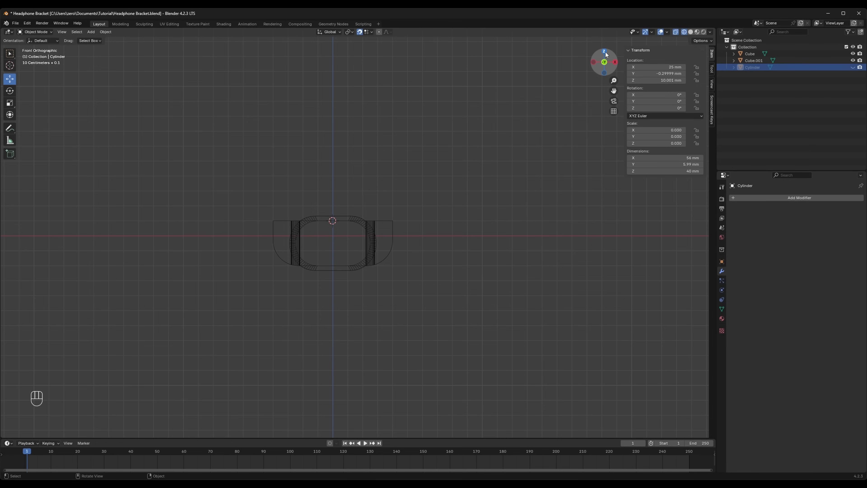
click(852, 67)
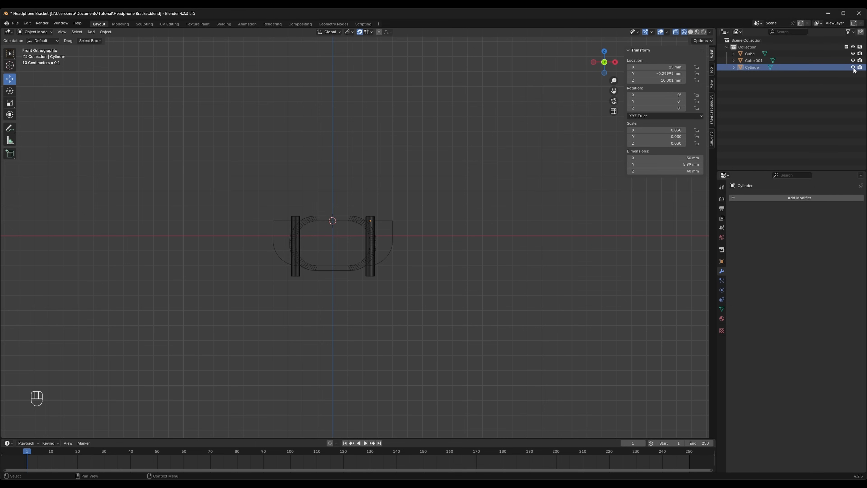
- Delete the cylinder on the positive X side from the joined cutting mesh, keeping only the one on the negative X side
click(374, 275)
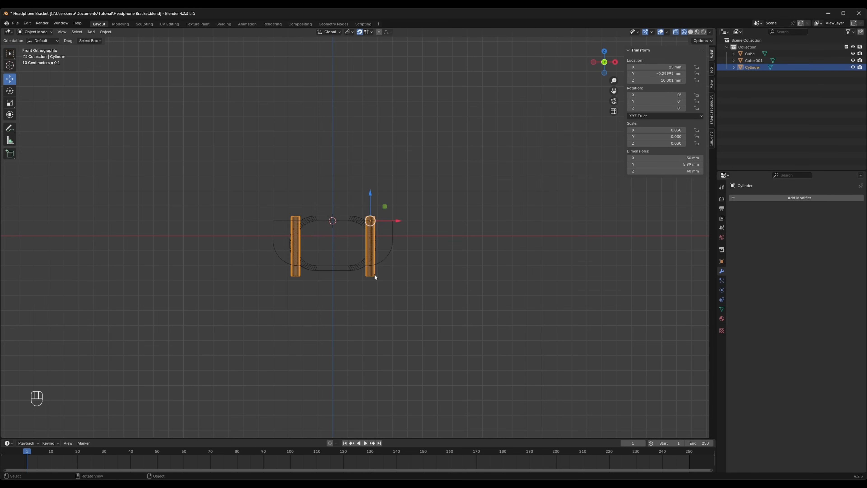
key(Tab)
drag(398, 191, 329, 309)
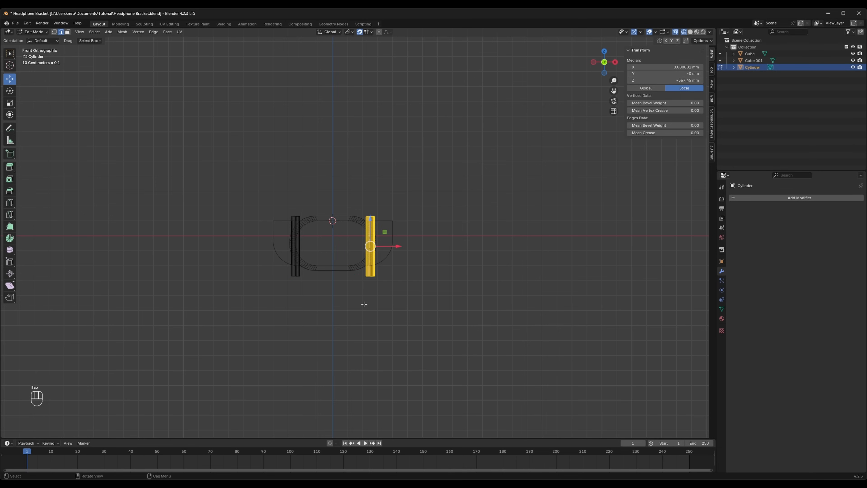
key(Delete)
click(364, 304)
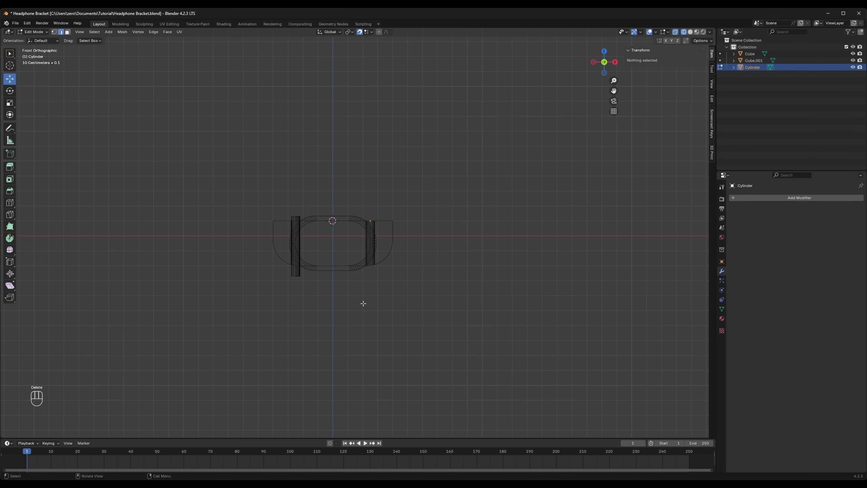
key(Tab)
key(Tab)
- Scale the remaining cutting cylinder's whole mesh up uniformly by about 2.286 while viewing it from the top
scroll(355, 294, up, 6)
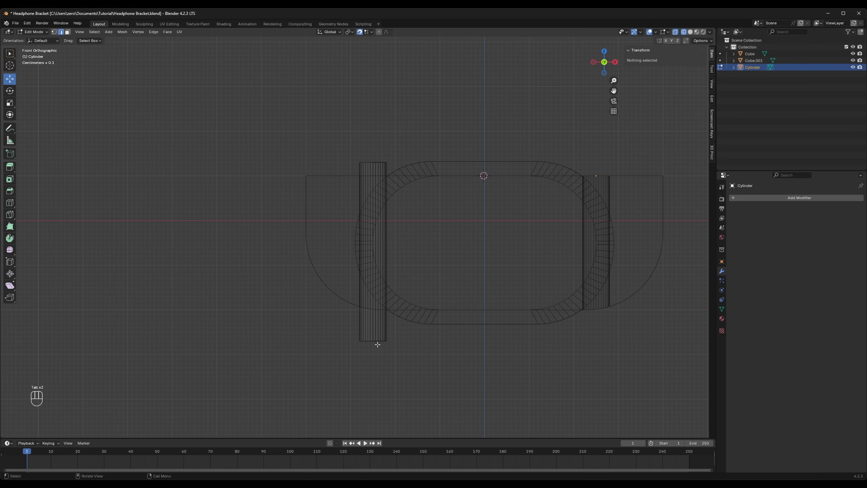
key(Tab)
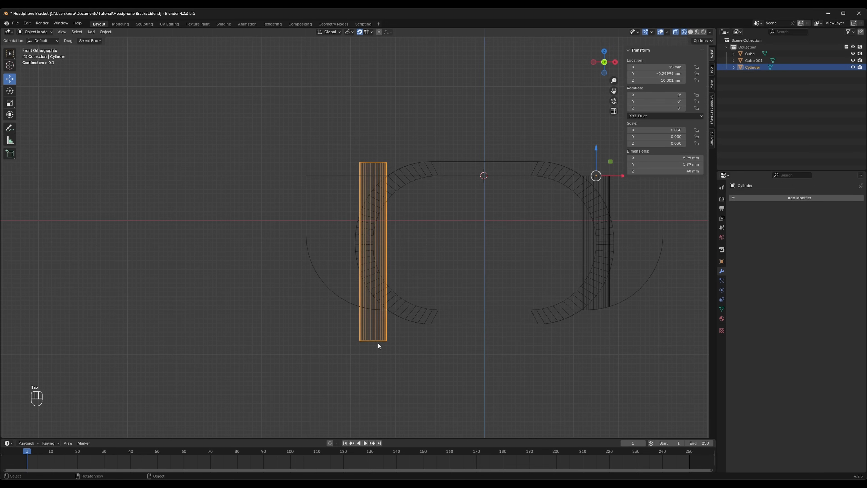
key(Tab)
click(376, 341)
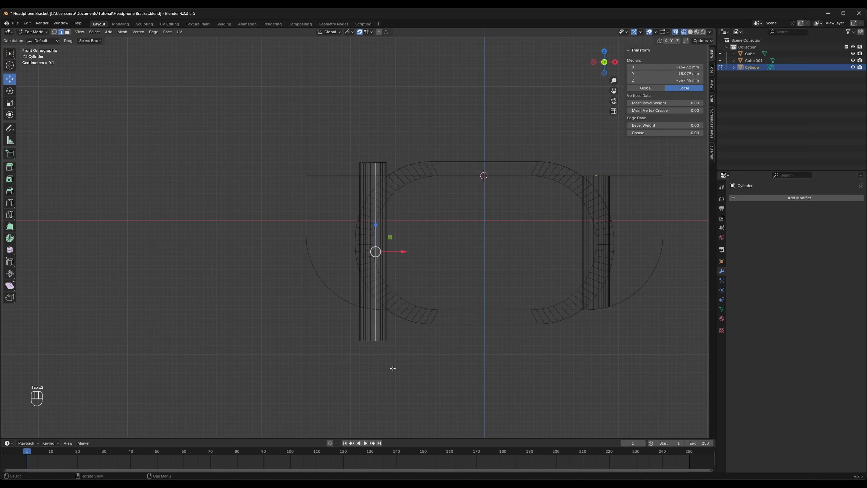
key(a)
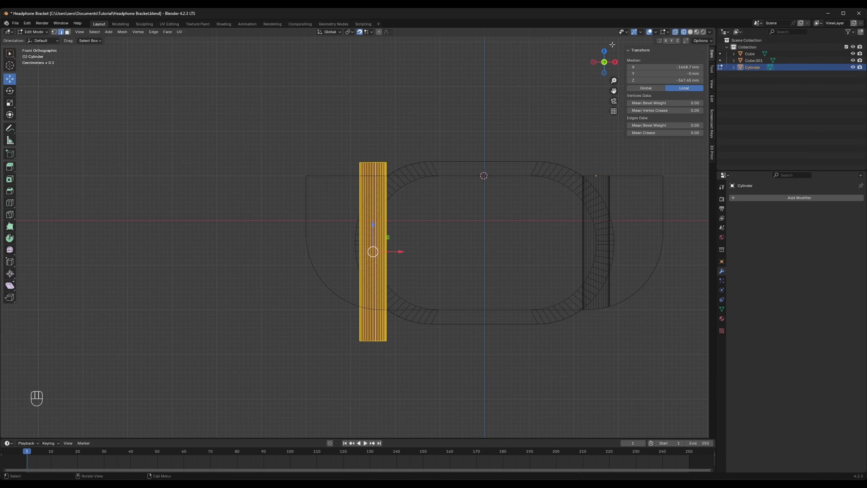
click(604, 50)
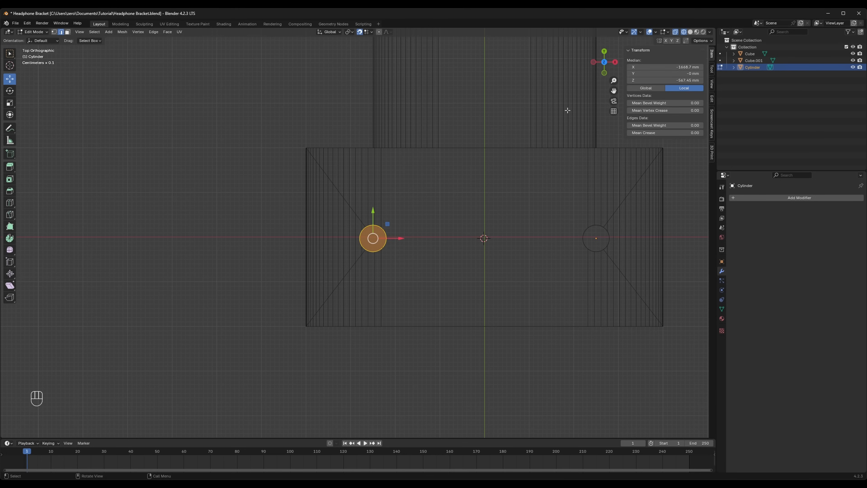
key(s)
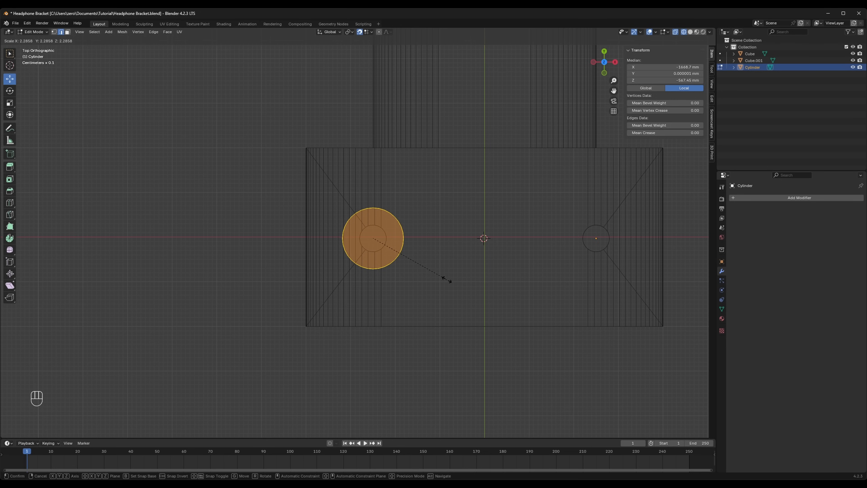
click(447, 278)
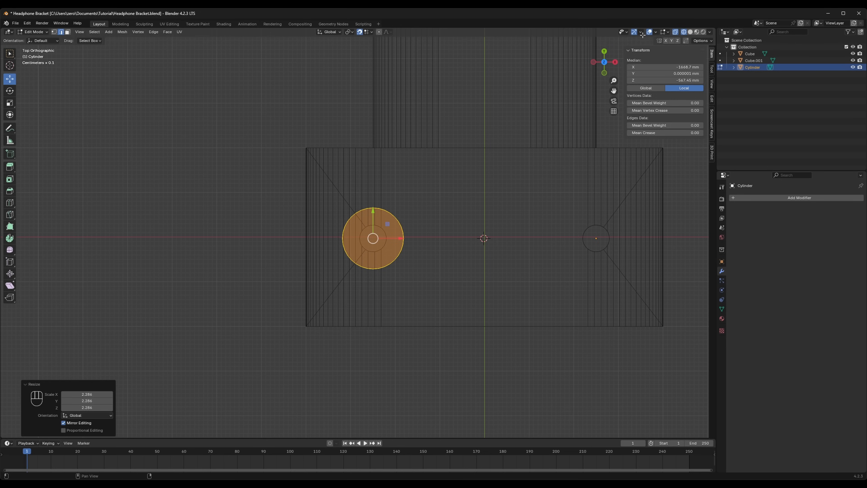
- In front view, move the enlarged cylinder's two end faces along Z to shorten it to about 20 mm, with its upper end inside the base
click(604, 73)
scroll(430, 261, down, 5)
scroll(431, 261, up, 4)
scroll(430, 261, up, 1)
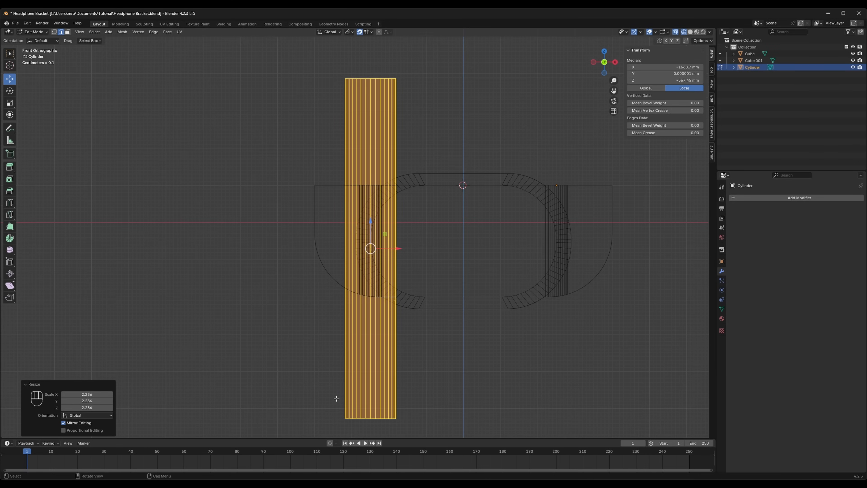
drag(334, 398, 415, 430)
drag(370, 393, 375, 334)
drag(331, 65, 406, 92)
drag(371, 60, 369, 259)
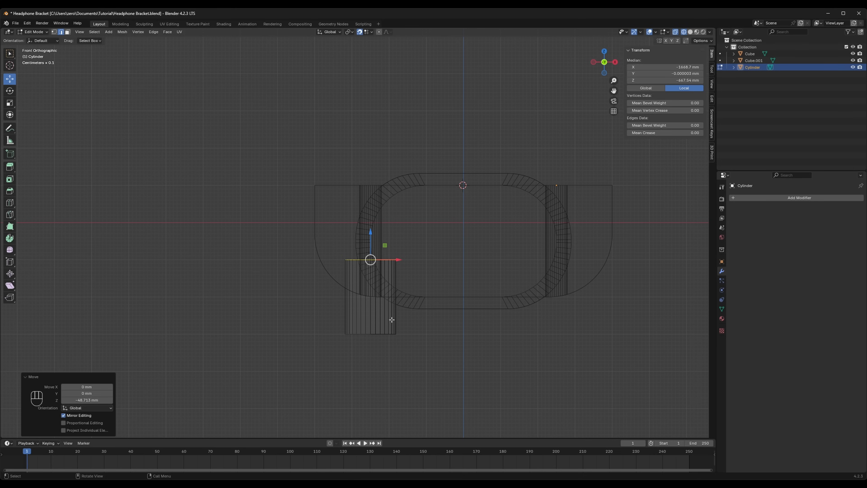
- Make a copy of the shortened cylinder object and set the copy's origin to its geometry
key(Tab)
key(ctrl+c)
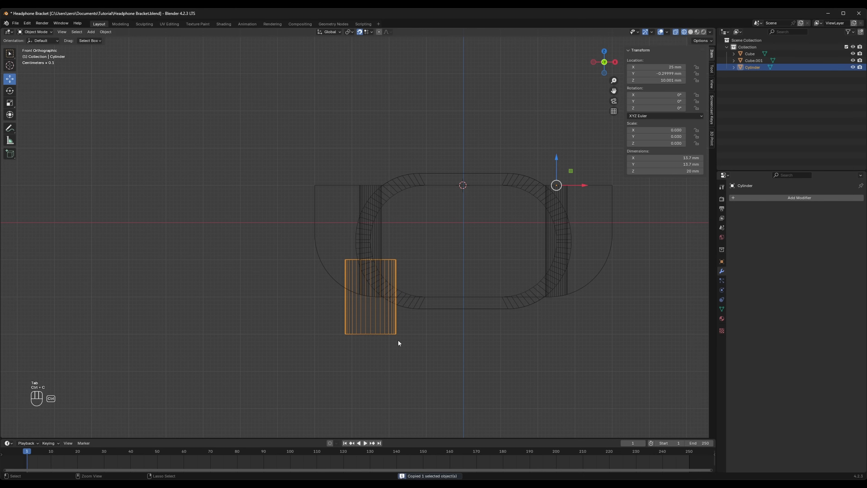
key(ctrl+v)
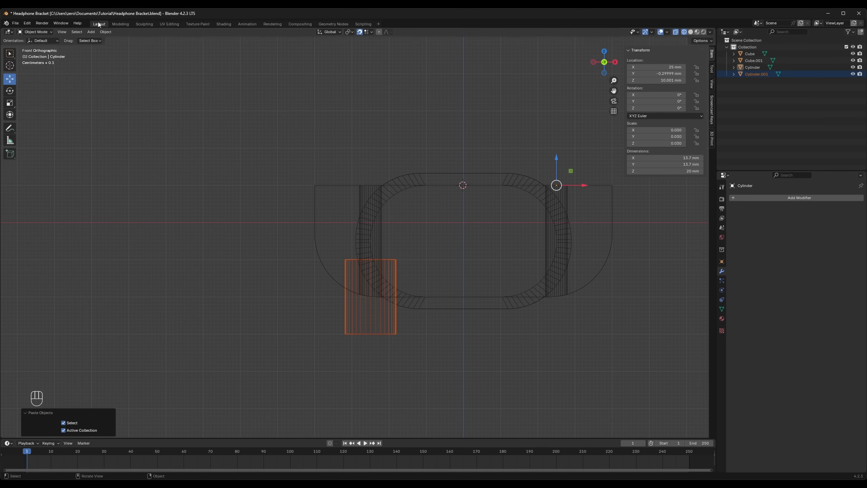
click(106, 32)
mouse_move(126, 45)
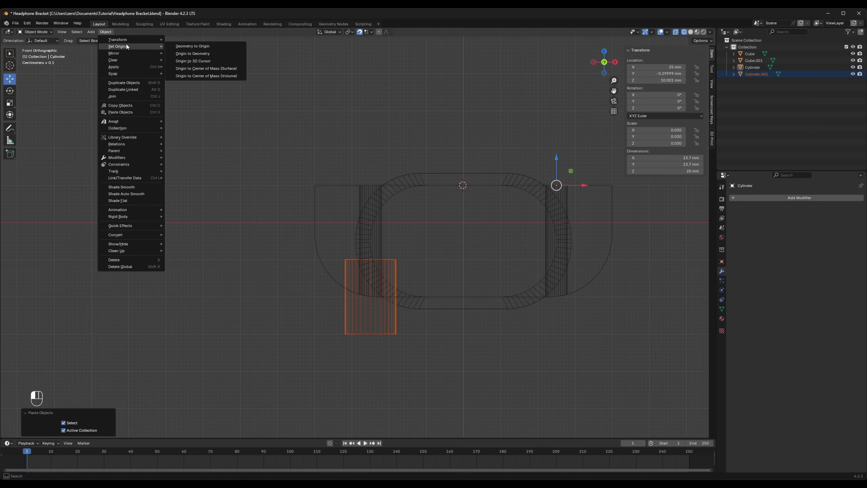
click(194, 53)
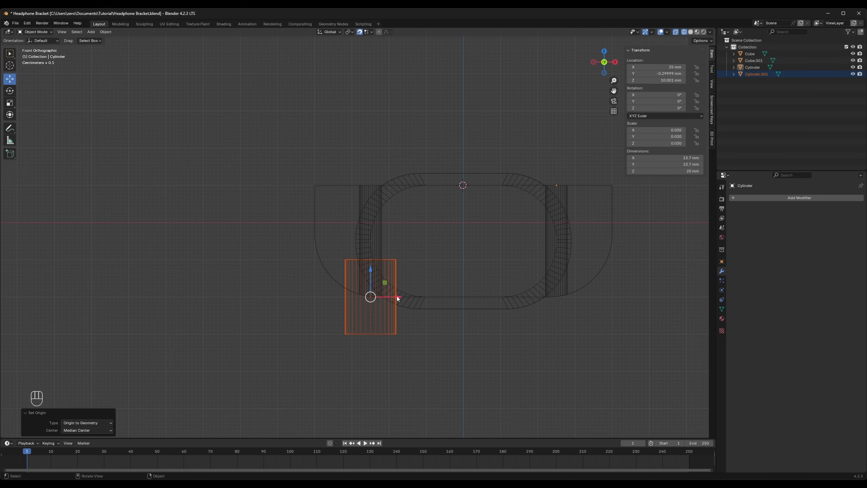
- Move the copied cylinder 50 mm along X over the second screw hole and join both cylinders into one object
drag(398, 298, 556, 301)
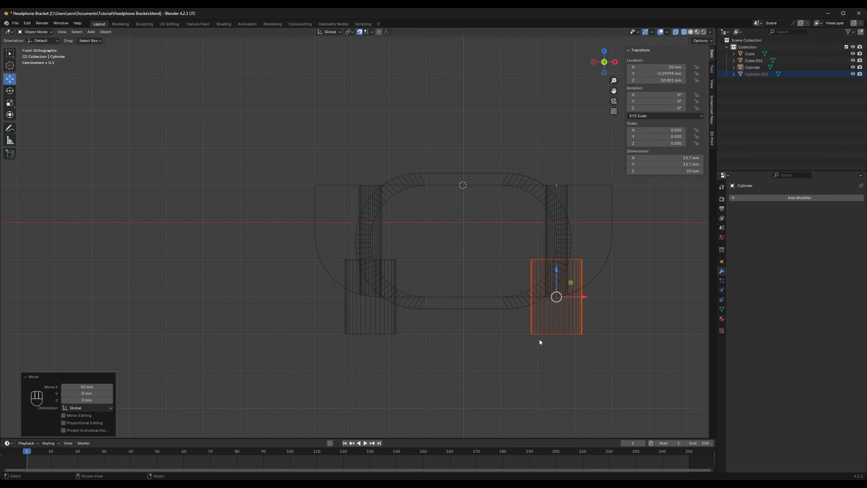
drag(324, 345, 621, 325)
key(ctrl+j)
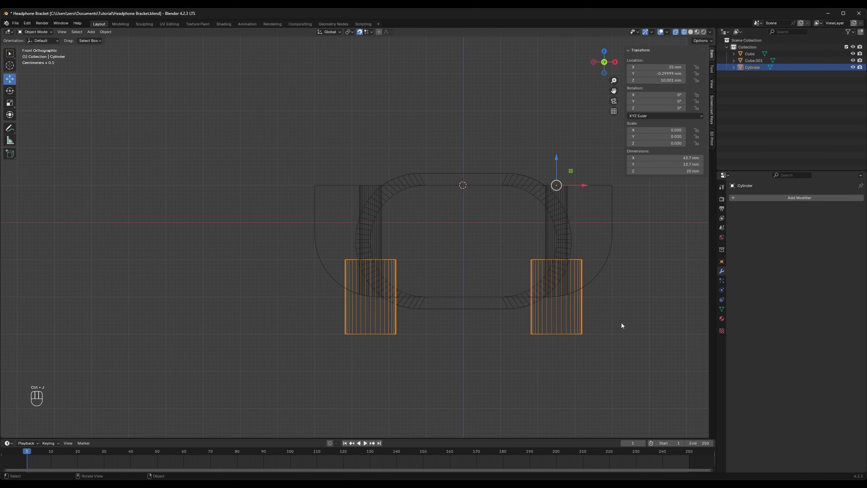
- Add a Boolean Difference modifier to the base block with the enlarged joined cylinders as its cutting object
click(601, 268)
key(space)
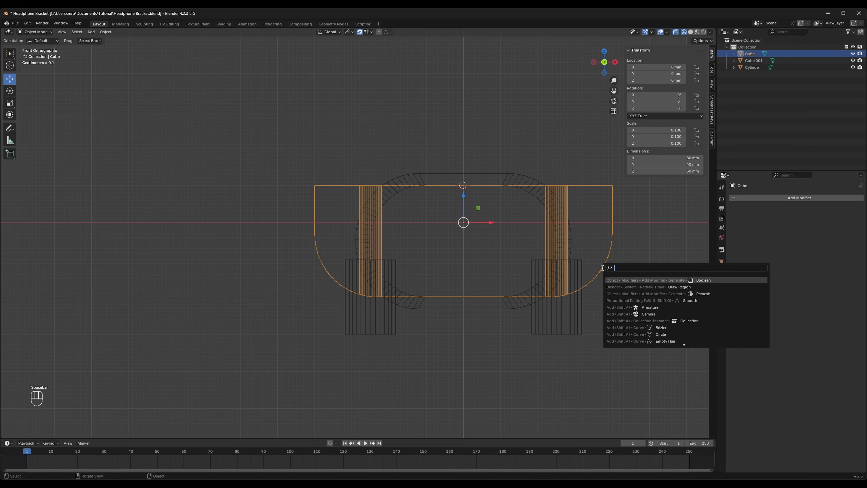
text(boo)
key(Return)
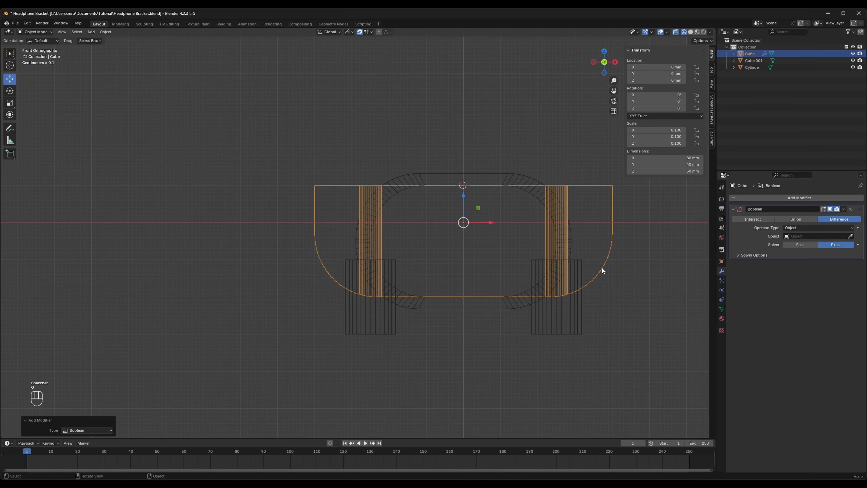
click(847, 235)
click(582, 323)
- Apply the base block's Boolean modifier to cut the two screw-head recesses permanently into the mesh
middle_drag(576, 375, 604, 313)
click(843, 208)
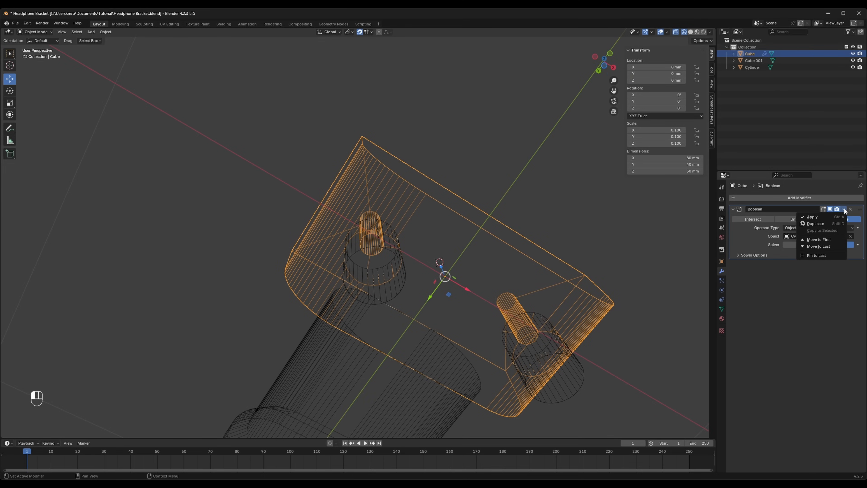
click(812, 215)
- Hide the enlarged cutting cylinders and examine the stepped screw holes of the bracket in solid shading
click(578, 374)
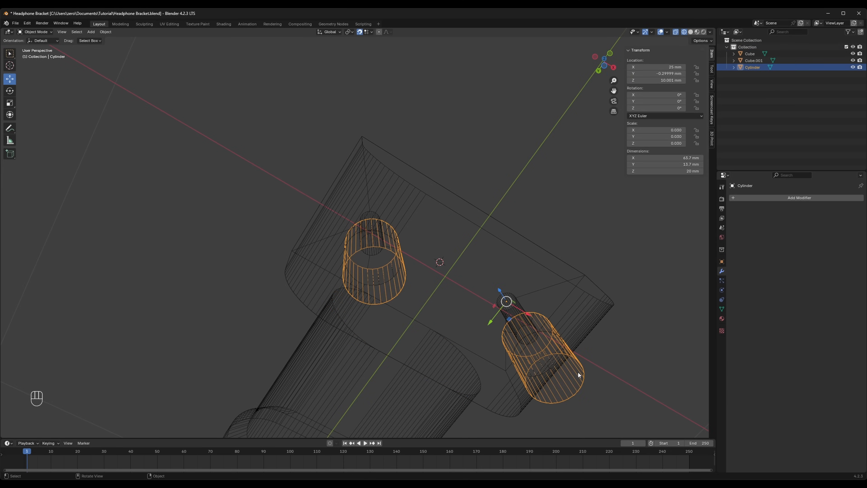
click(852, 68)
middle_drag(607, 299, 687, 55)
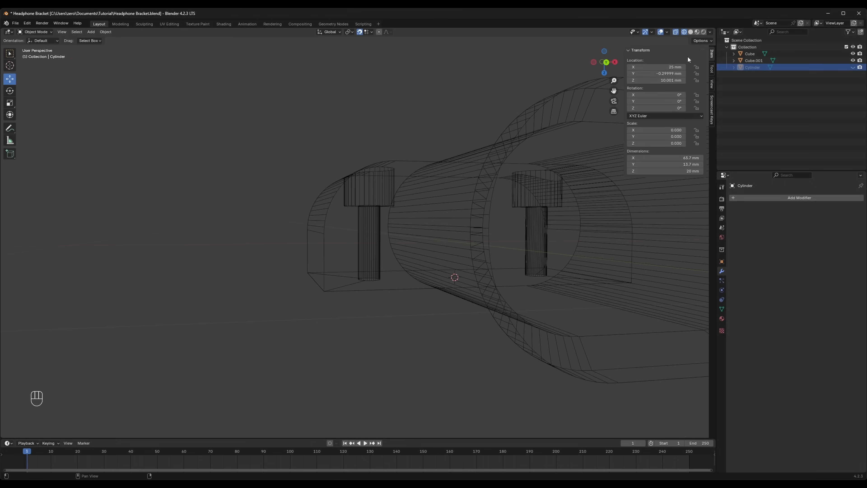
click(690, 32)
mouse_move(300, 310)
middle_down()
mouse_move(359, 352)
mouse_move(417, 363)
mouse_move(412, 340)
middle_up()
scroll(416, 268, down, 3)
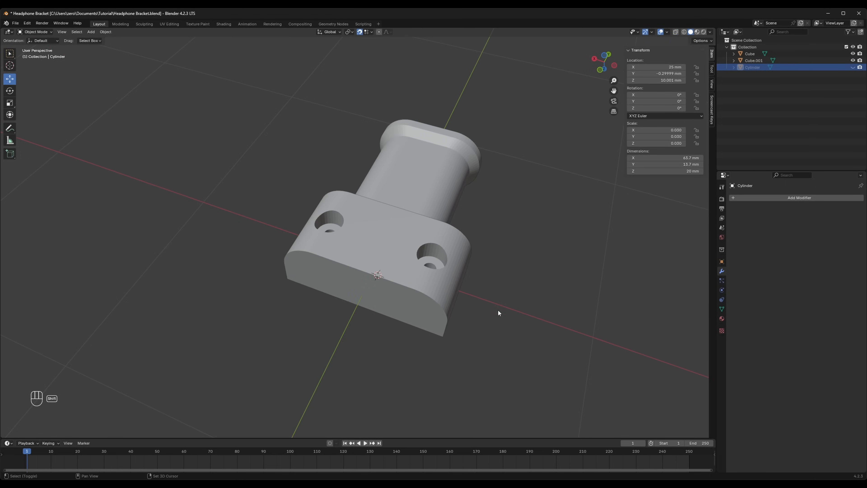